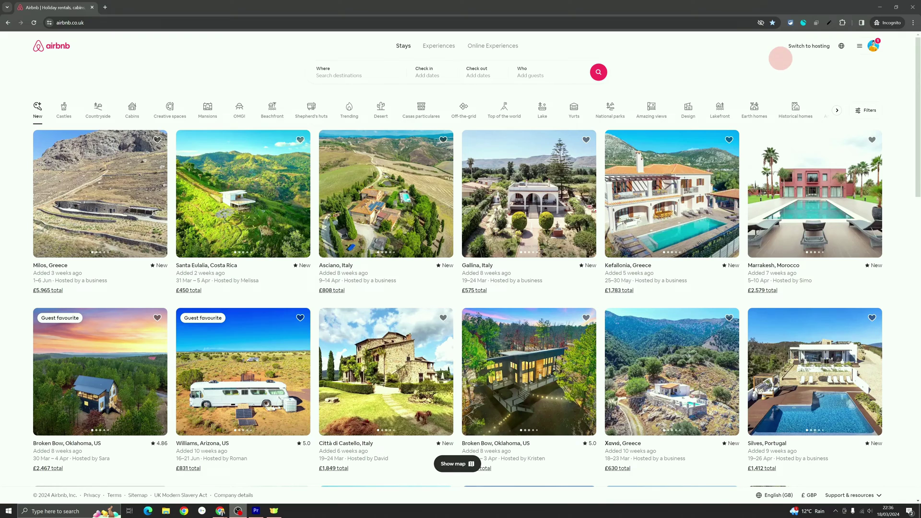
Switch to hosting, open a guest's inbox thread, and start a blank Scheduled Messages template.
left_click(806, 46)
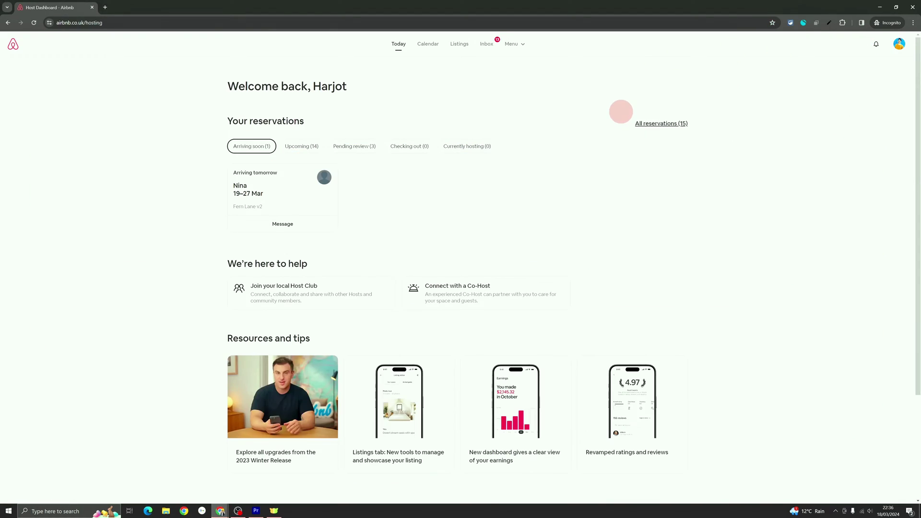
left_click(486, 44)
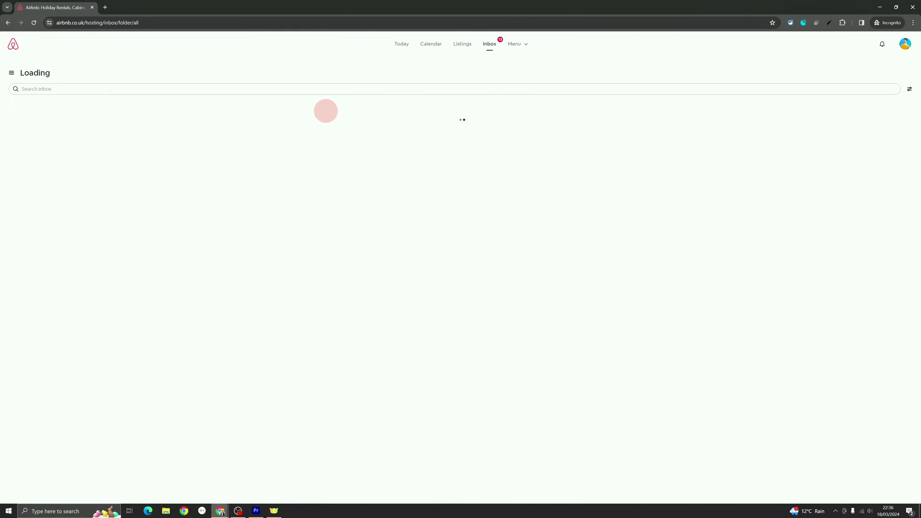
left_click(117, 124)
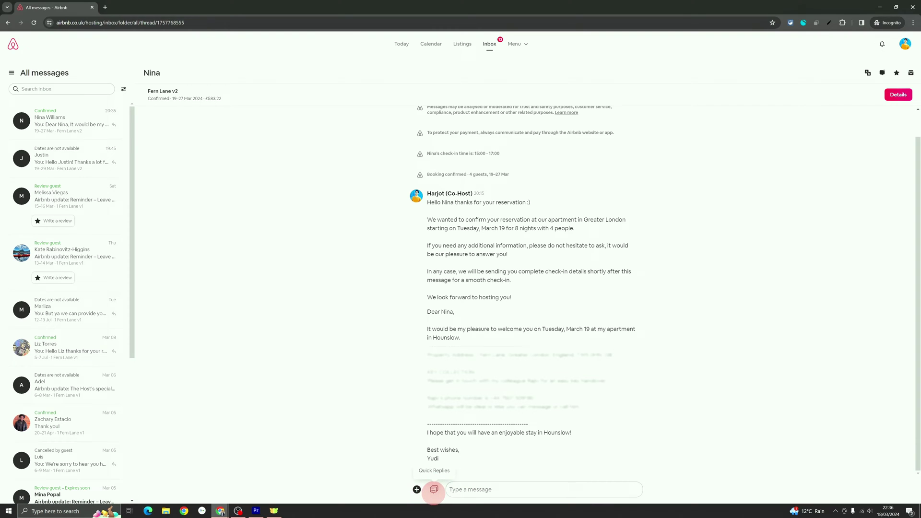
left_click(416, 489)
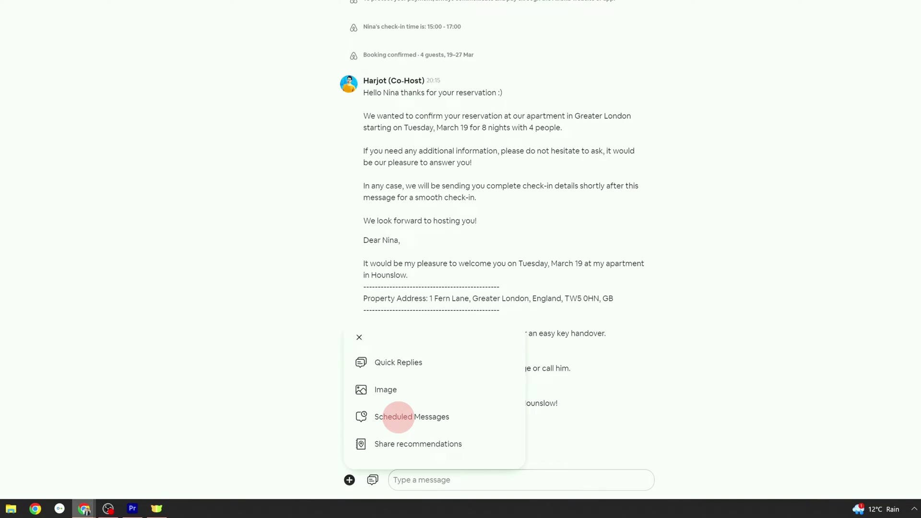
left_click(398, 417)
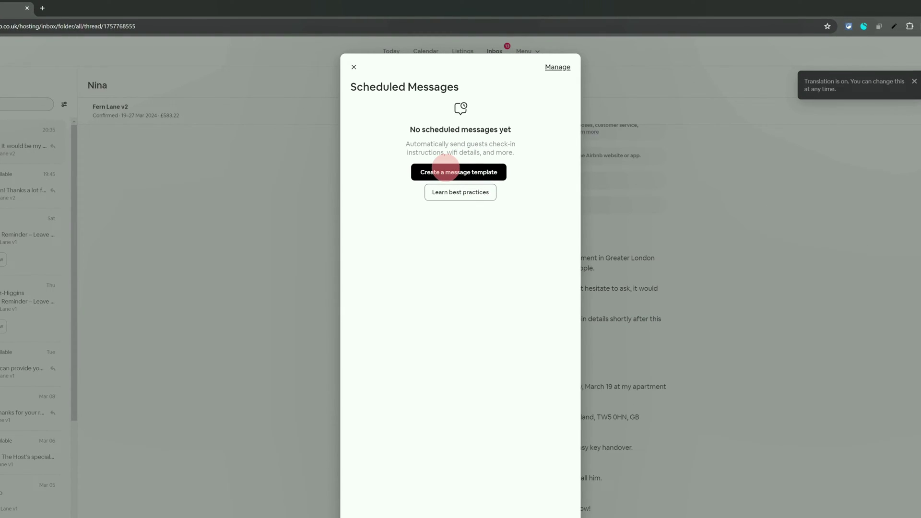
left_click(446, 171)
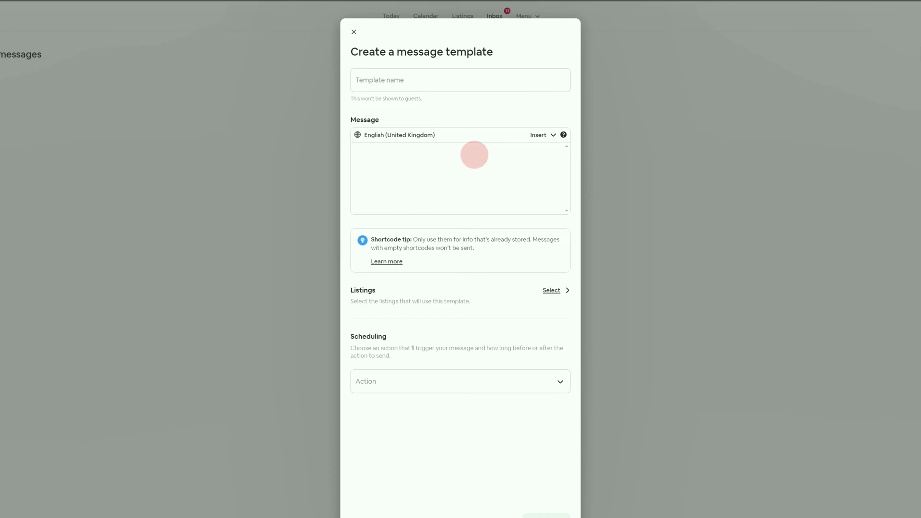
Name the template 'Checkin instructions' with the message 'Hi' and 'Here are your checkin instructions.'.
left_click(401, 80)
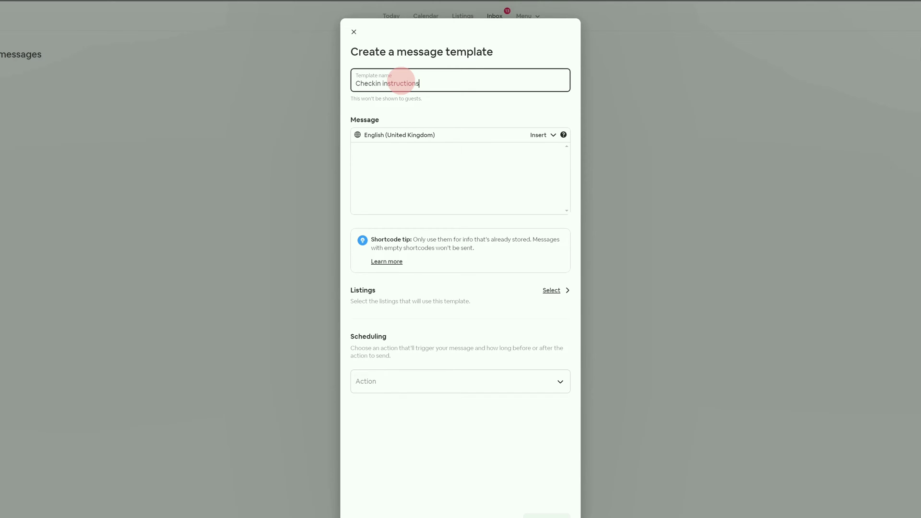
left_click(400, 169)
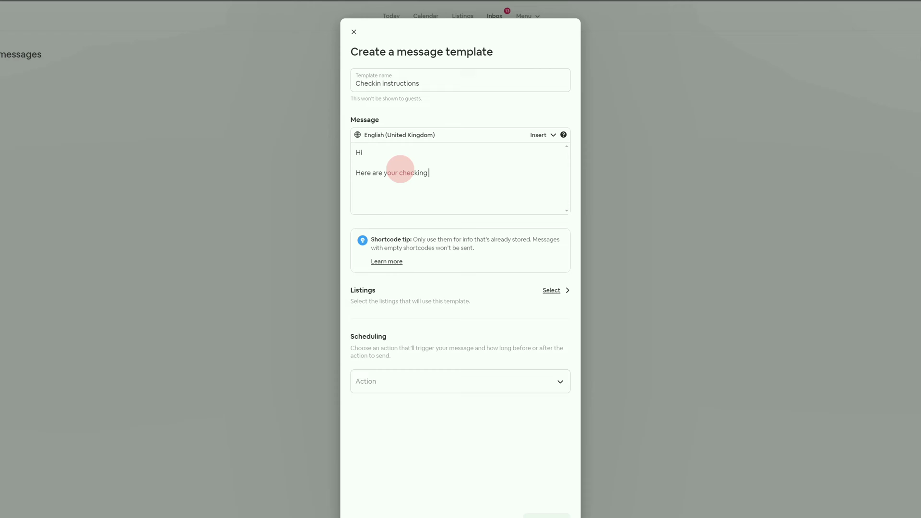
key("BackSpace")
key("BackSpace")
type("instructions.")
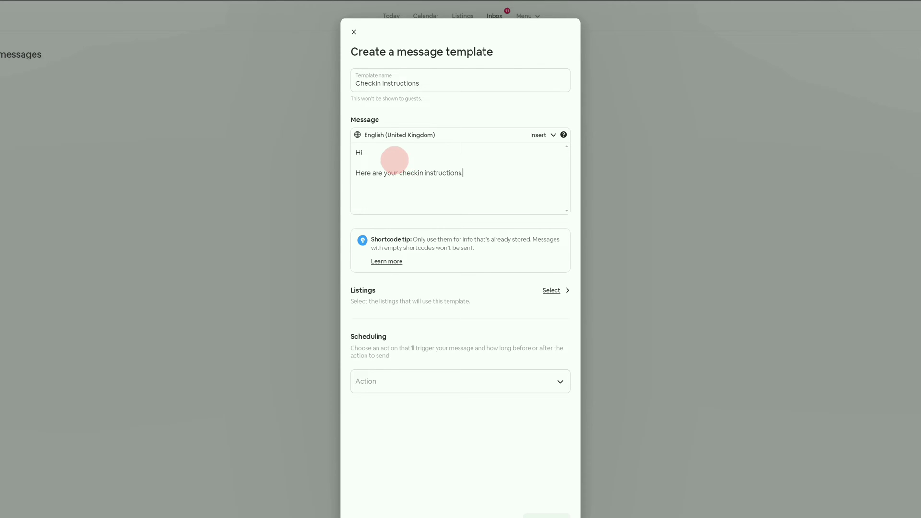
left_click(394, 153)
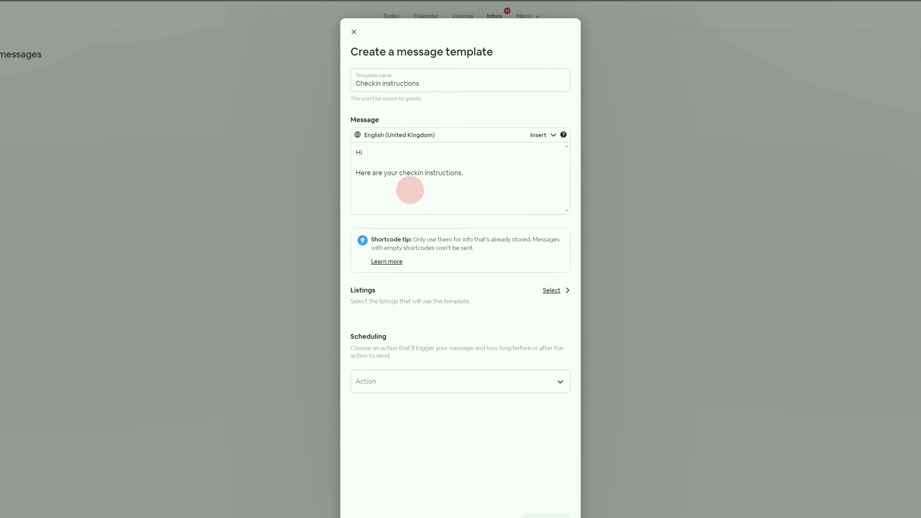
left_click(377, 151)
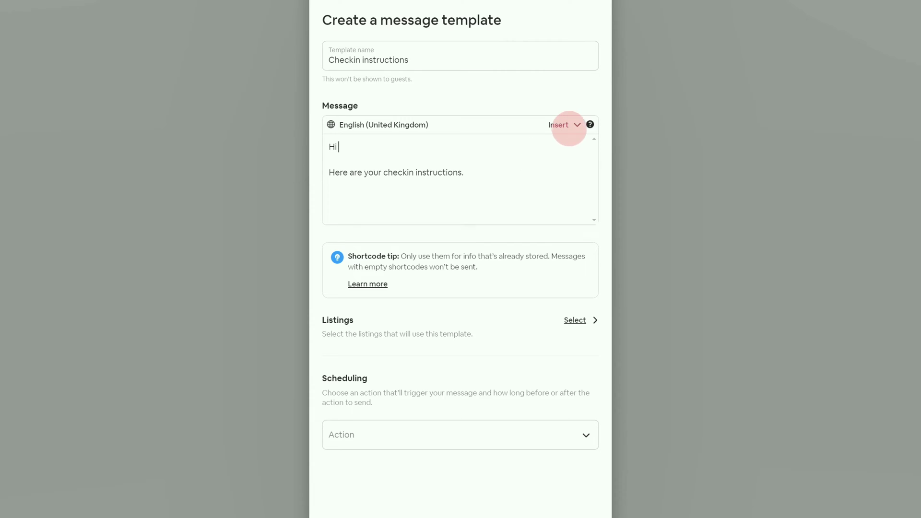
Insert the guest first name shortcode after Hi, and end with 'Thanks' and 'Your Host'.
left_click(577, 125)
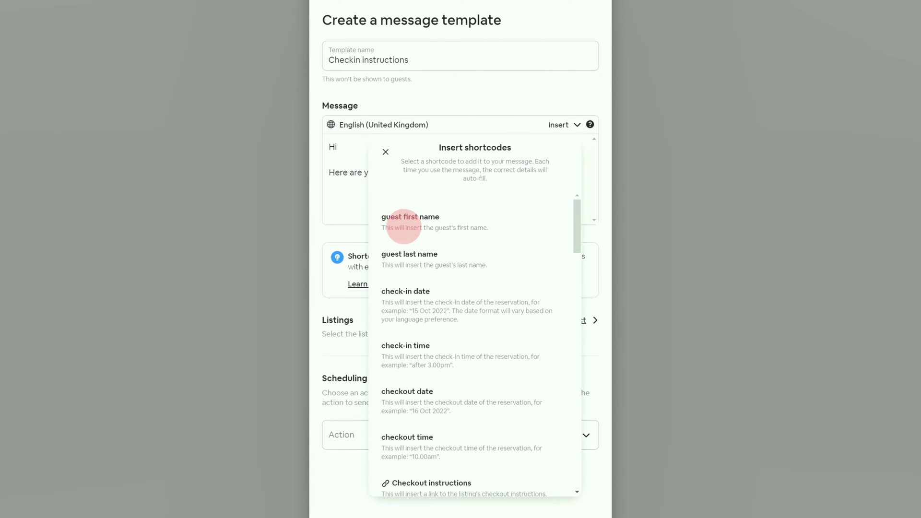
left_click(408, 220)
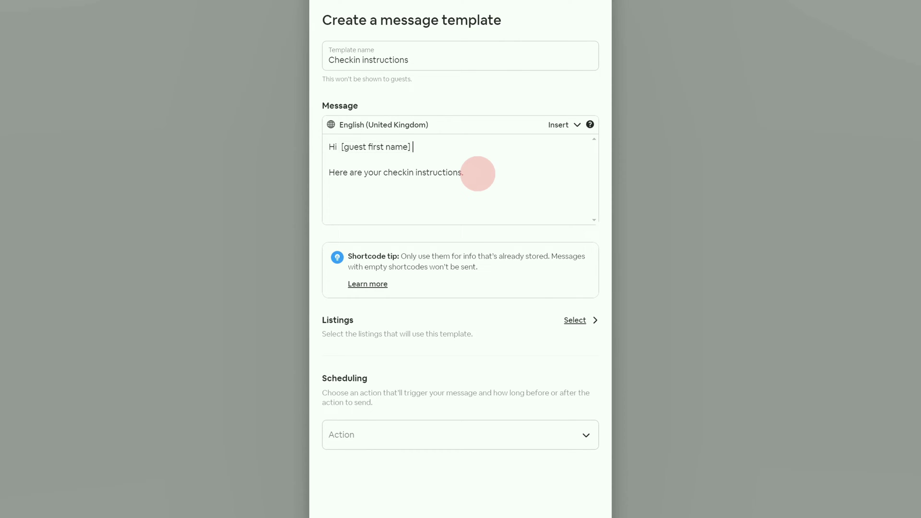
left_click(479, 172)
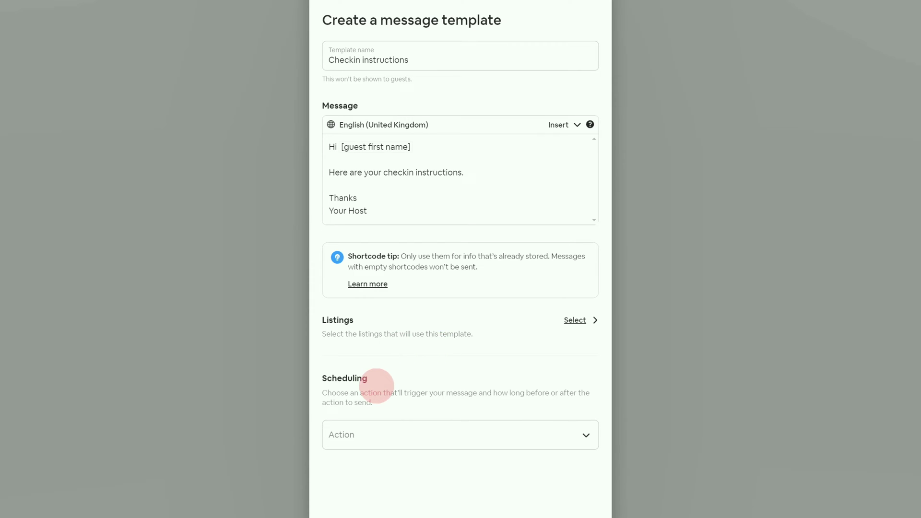
Set the template to send 1 hour after Booking confirmed and create it.
scroll(370, 425, "down", 3)
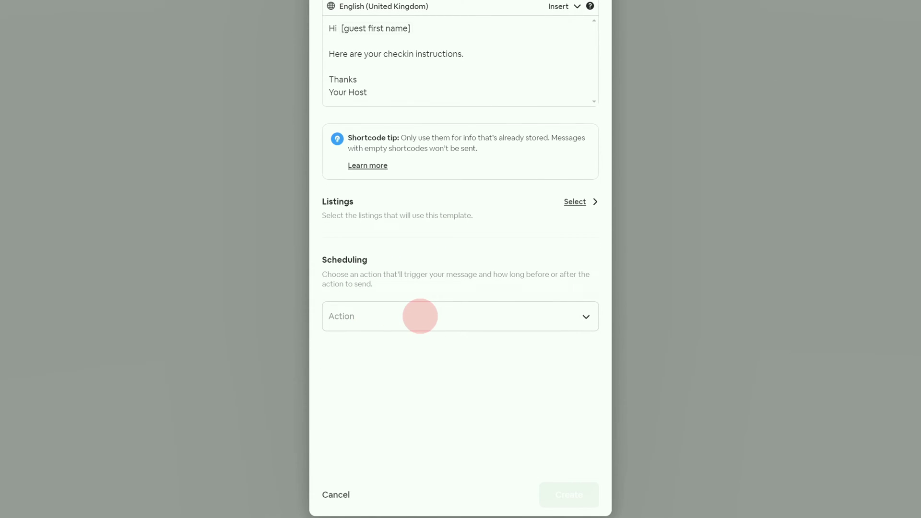
left_click(419, 316)
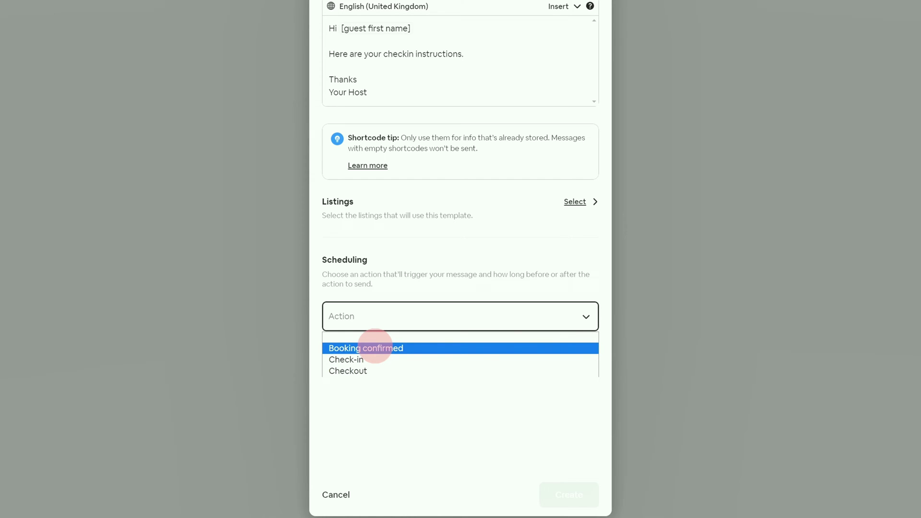
left_click(374, 349)
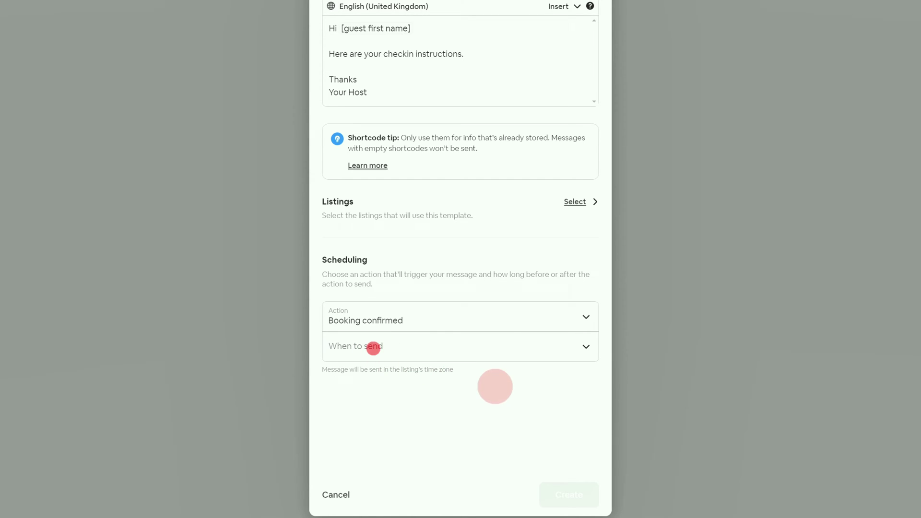
left_click(418, 351)
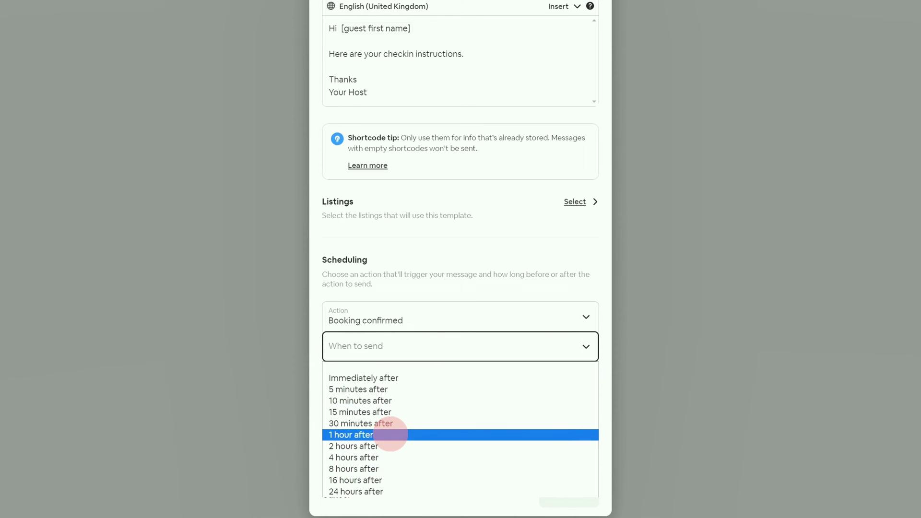
left_click(391, 433)
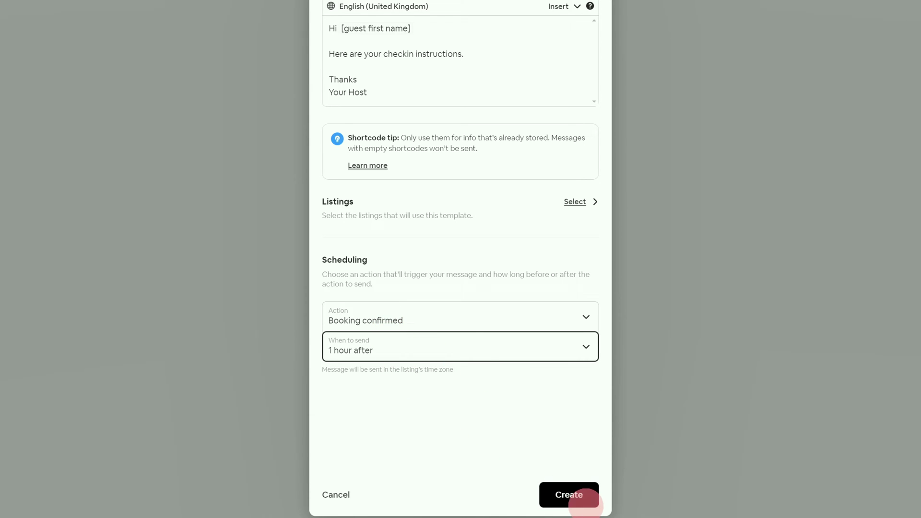
scroll(580, 489, "down", 1)
left_click(582, 488)
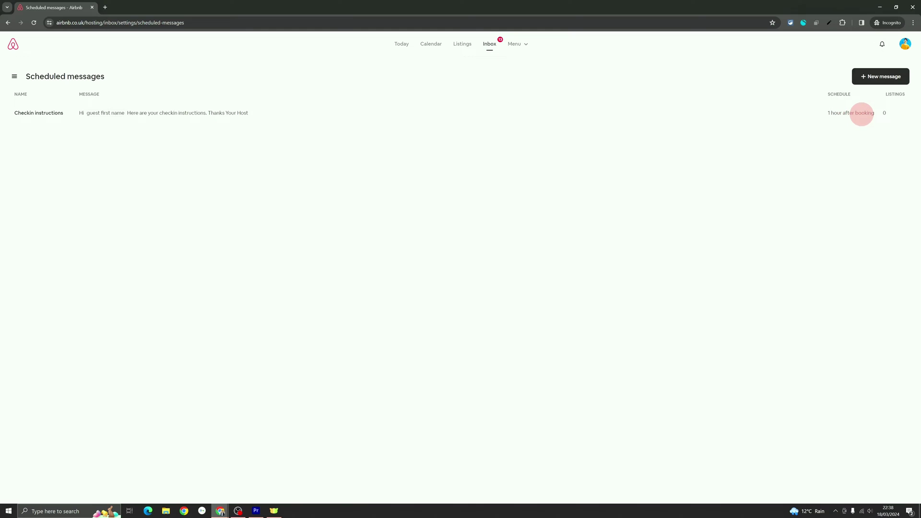
Edit 'Checkin instructions' to try a Check-in trigger, 6 days before at 15:00.
left_click(56, 113)
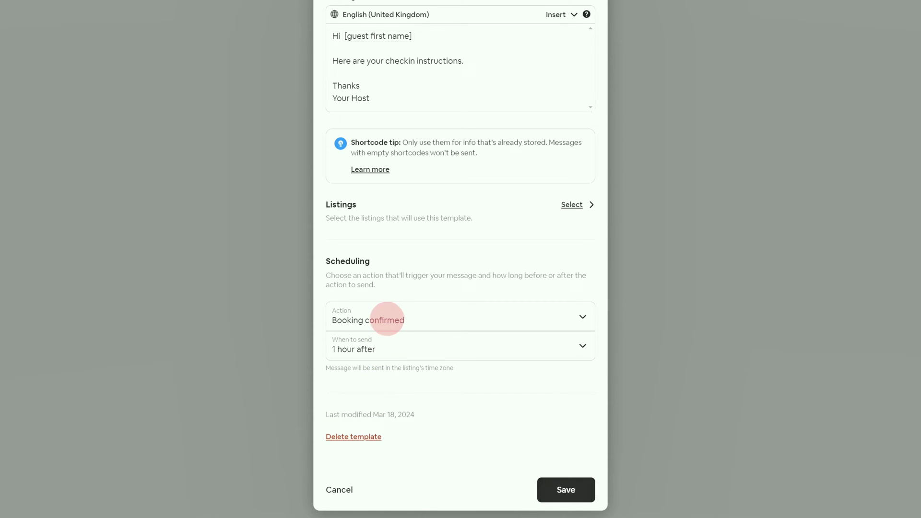
left_click(388, 318)
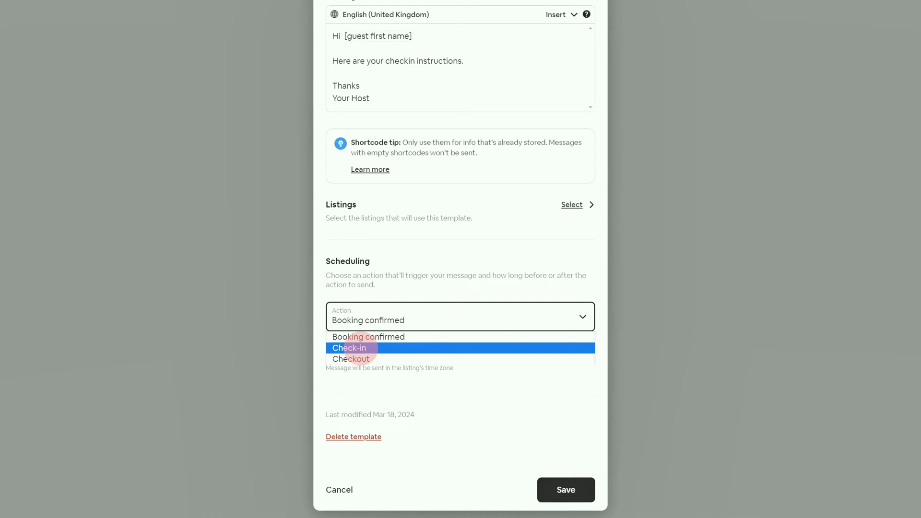
left_click(361, 349)
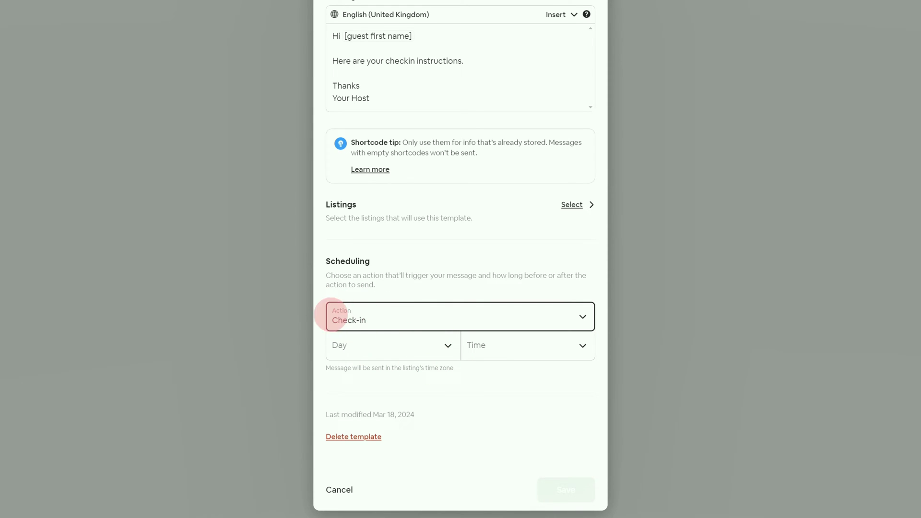
left_click(356, 344)
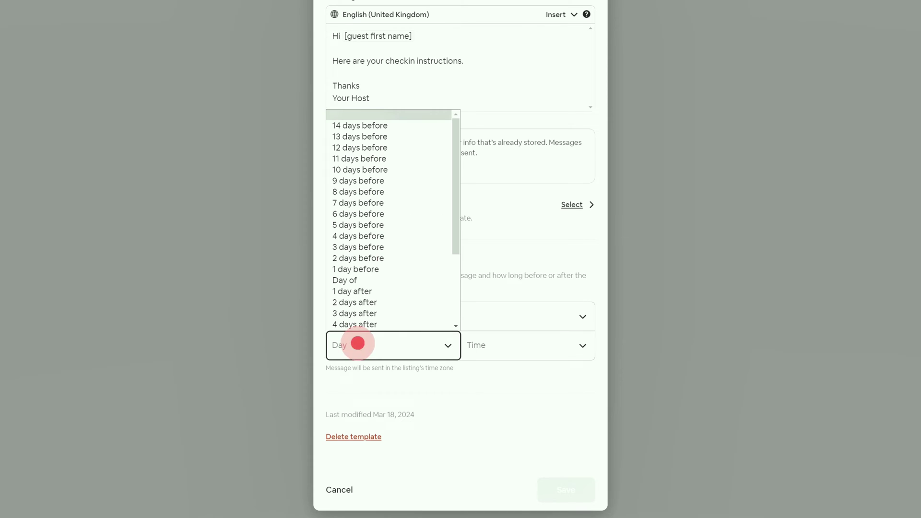
left_click(367, 204)
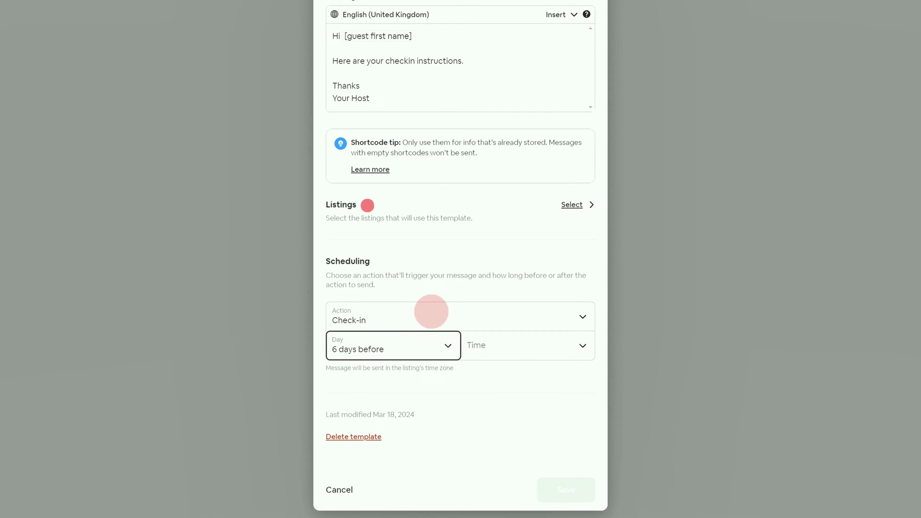
left_click(501, 351)
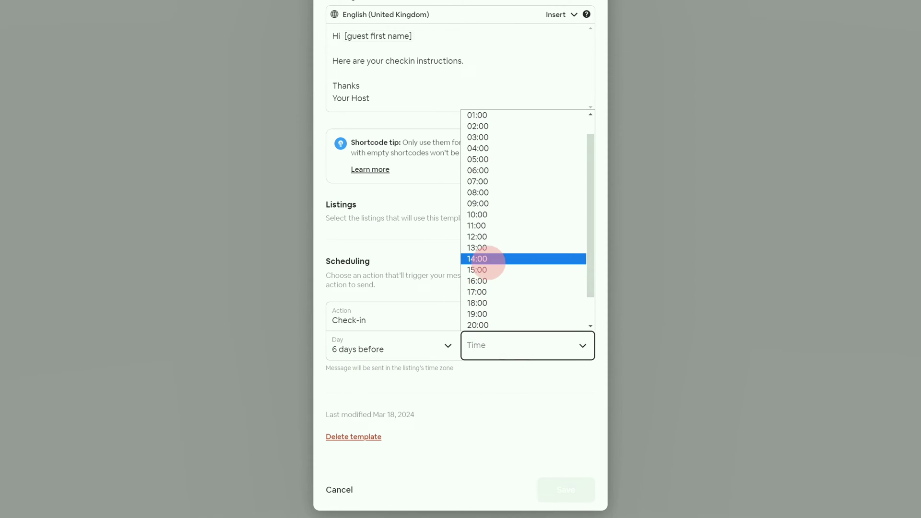
left_click(492, 270)
Switch the trigger to Checkout, sending 1 day before at 15:00.
left_click(379, 318)
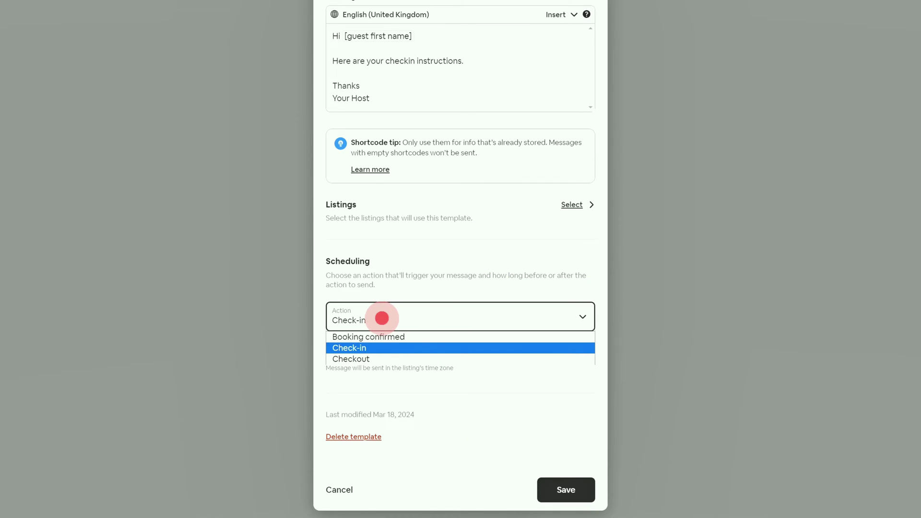
left_click(370, 360)
left_click(411, 345)
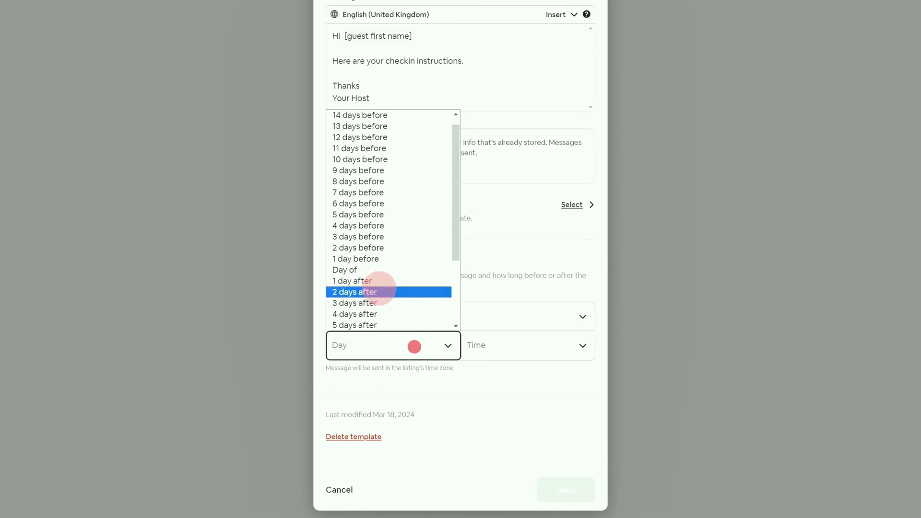
left_click(374, 236)
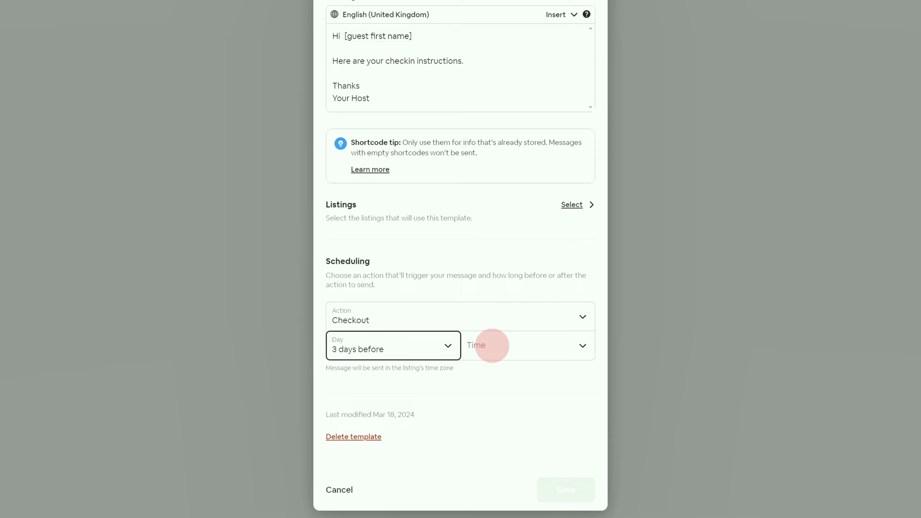
left_click(409, 346)
left_click(362, 255)
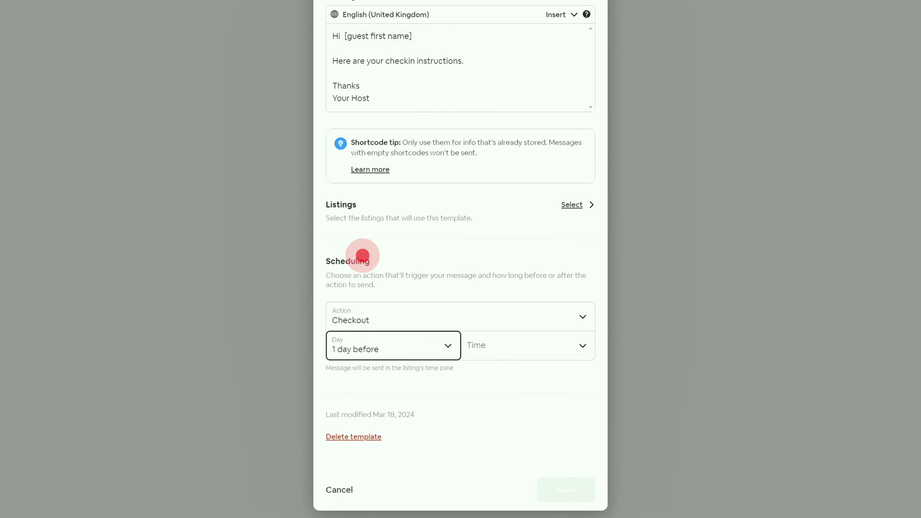
left_click(497, 350)
left_click(496, 278)
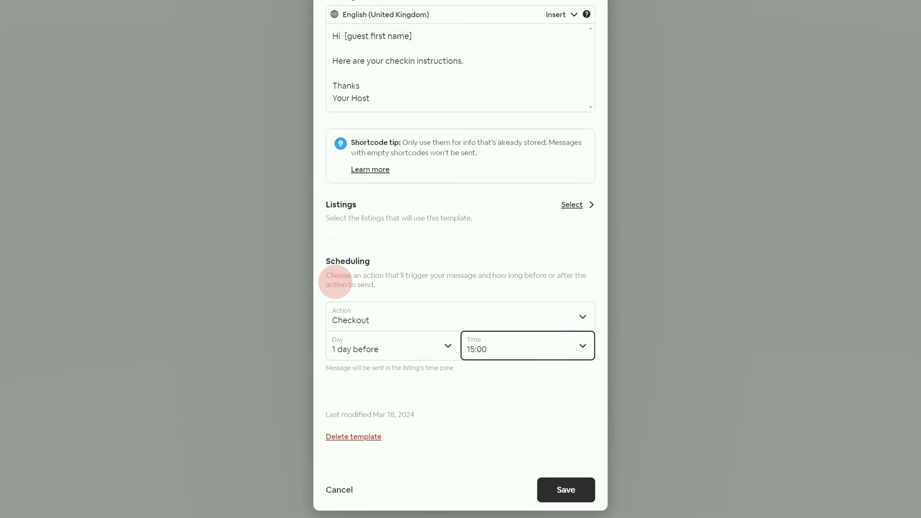
Keep Checkout, then cancel and leave without saving, back on the Scheduled messages list.
left_click(450, 318)
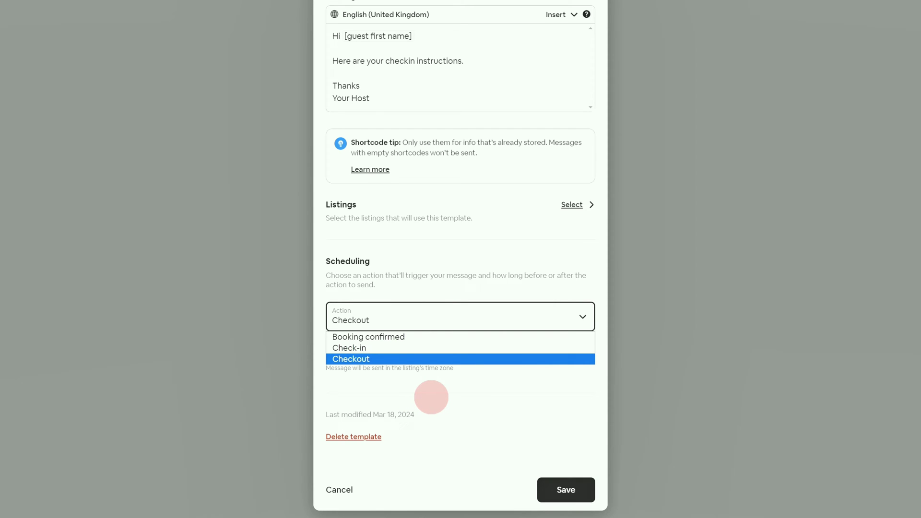
left_click(430, 397)
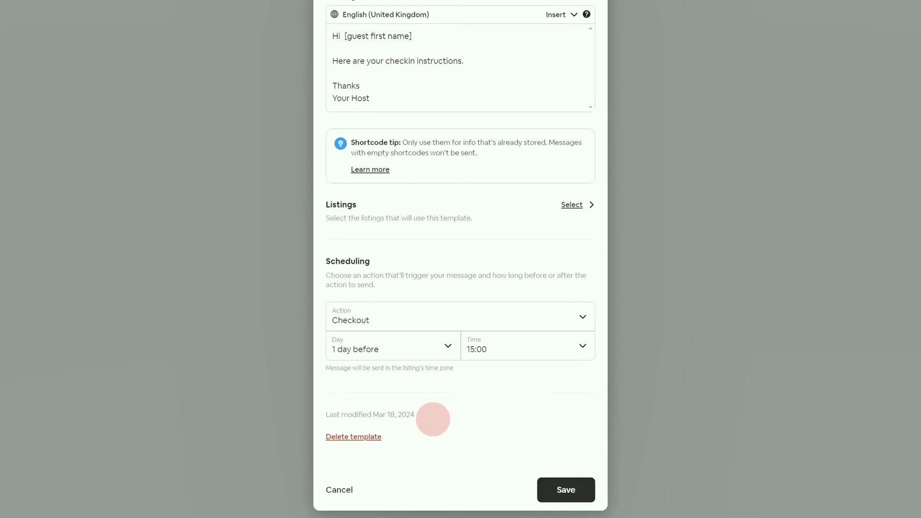
left_click_drag(329, 415, 425, 405)
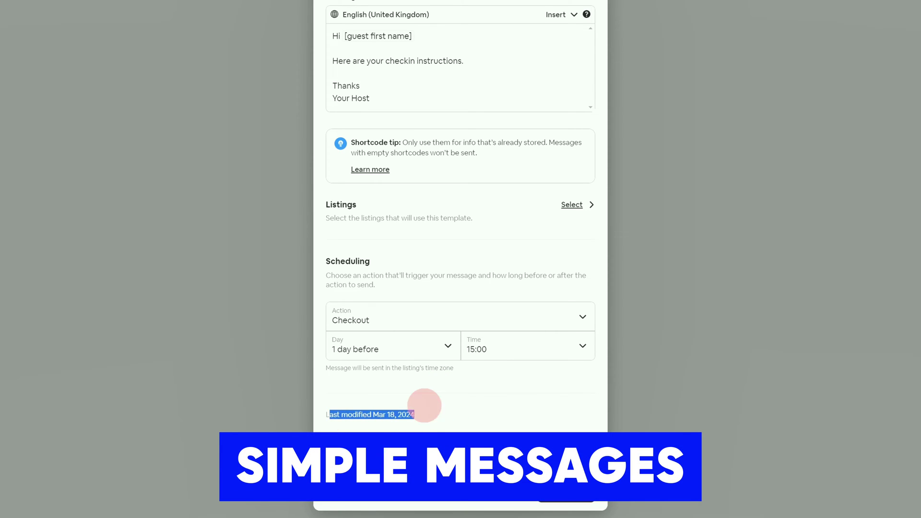
left_click(424, 405)
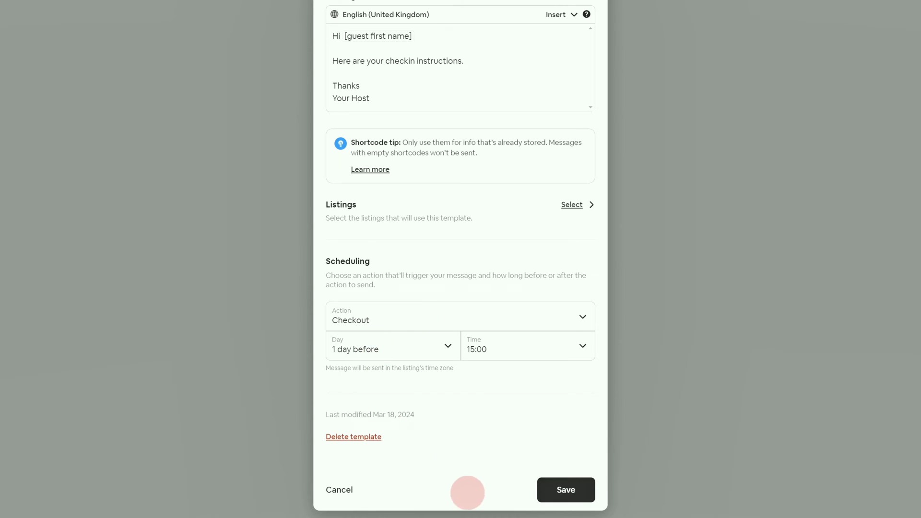
left_click(341, 490)
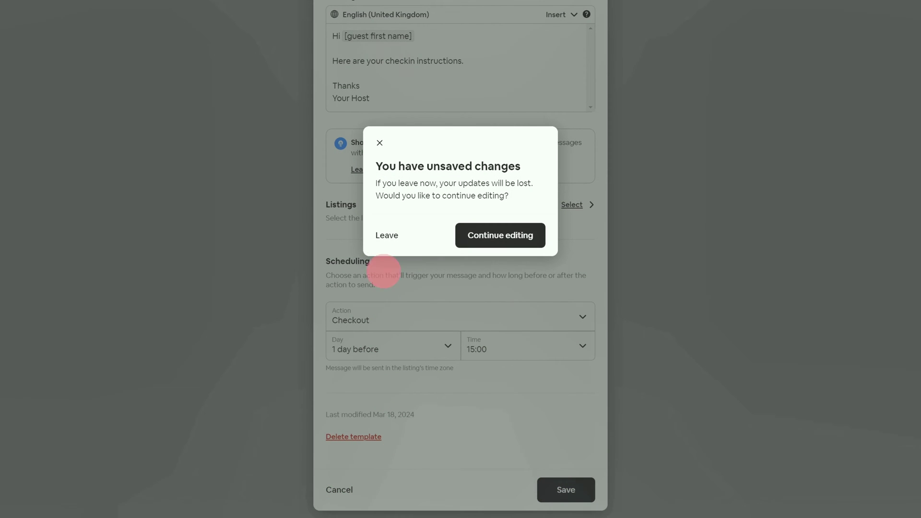
left_click(385, 235)
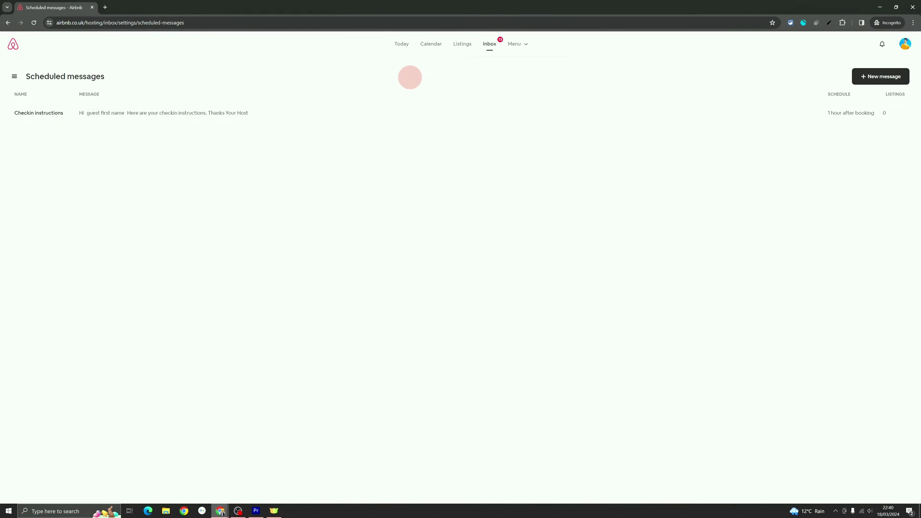
From a guest's inbox conversation, open a new Scheduled Messages template, then close it.
left_click(489, 43)
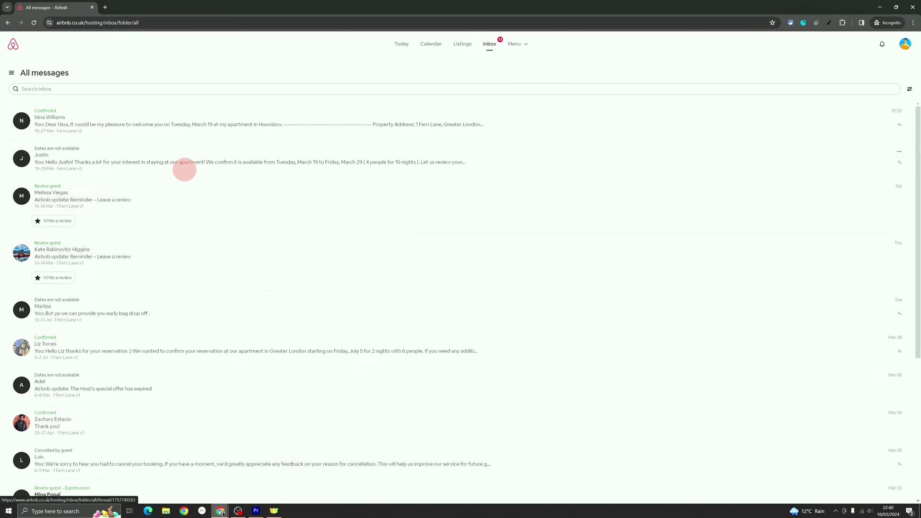
left_click(189, 124)
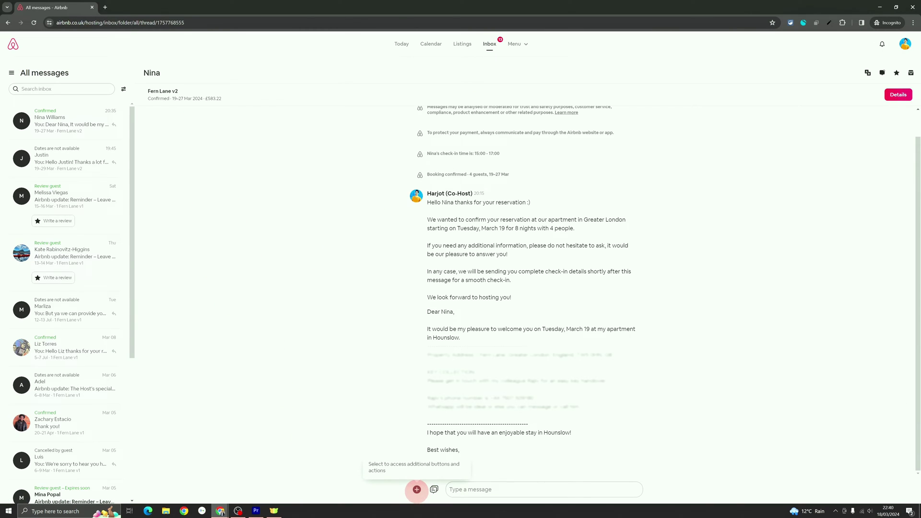
left_click(417, 490)
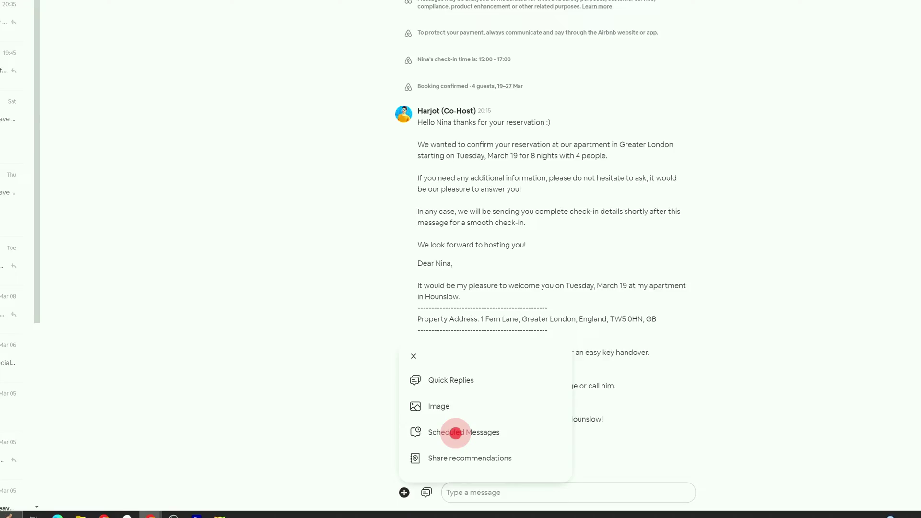
left_click(454, 420)
left_click(468, 127)
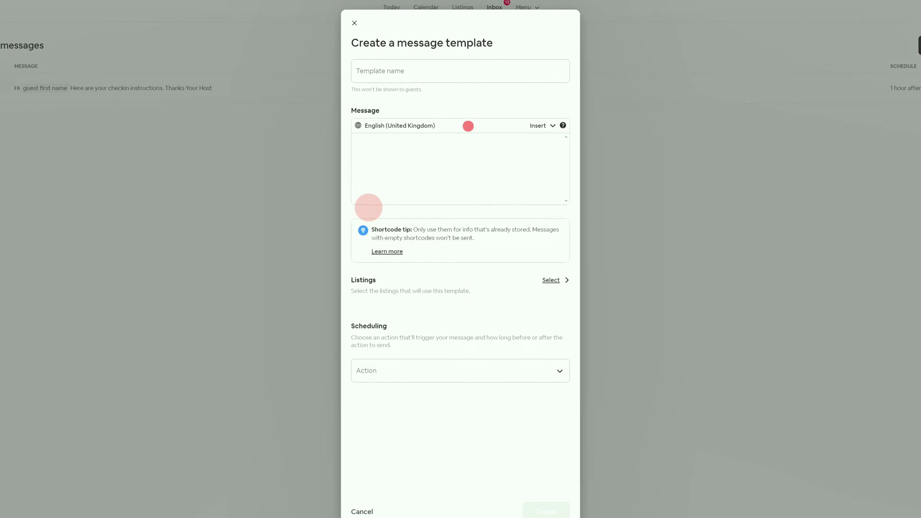
left_click(354, 23)
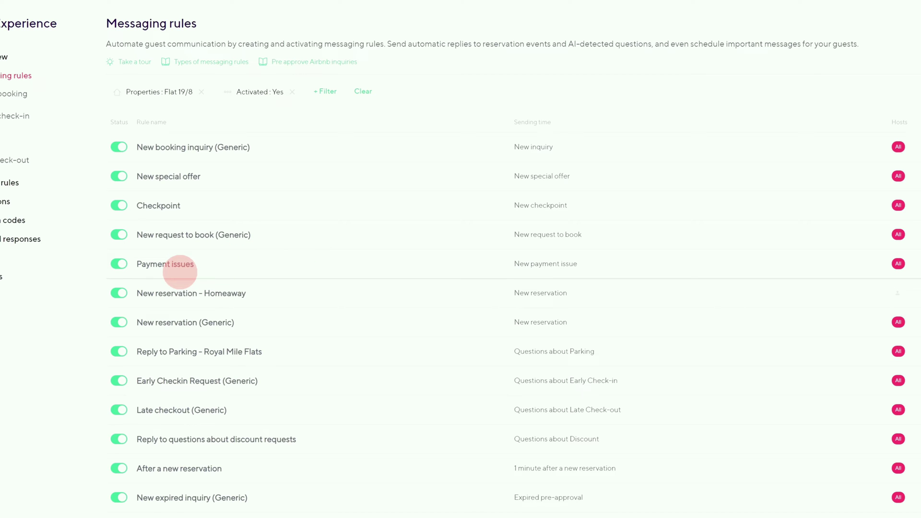
scroll(240, 302, "down", 1)
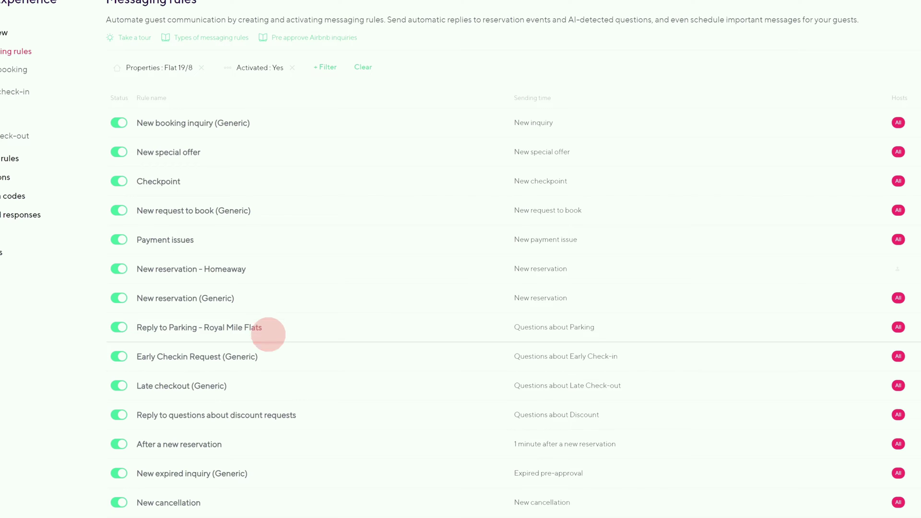
scroll(613, 349, "down", 1)
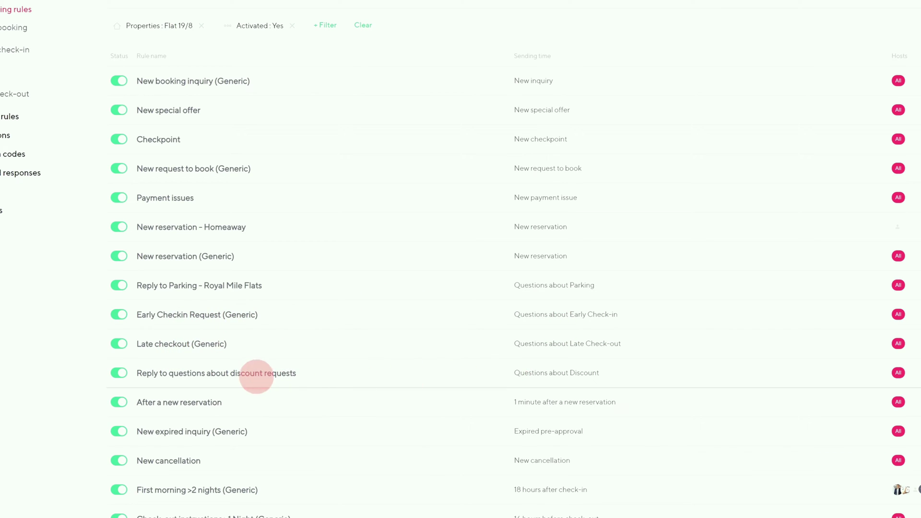
scroll(582, 377, "down", 1)
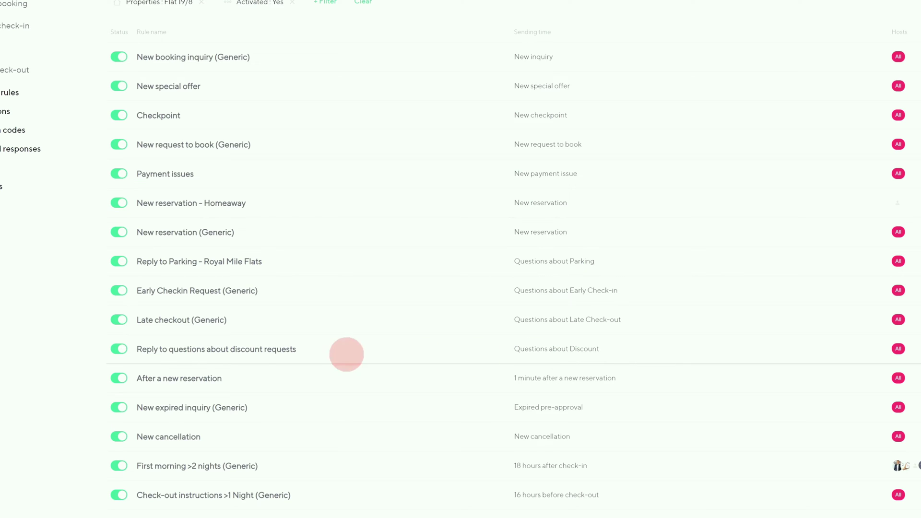
scroll(531, 350, "down", 1)
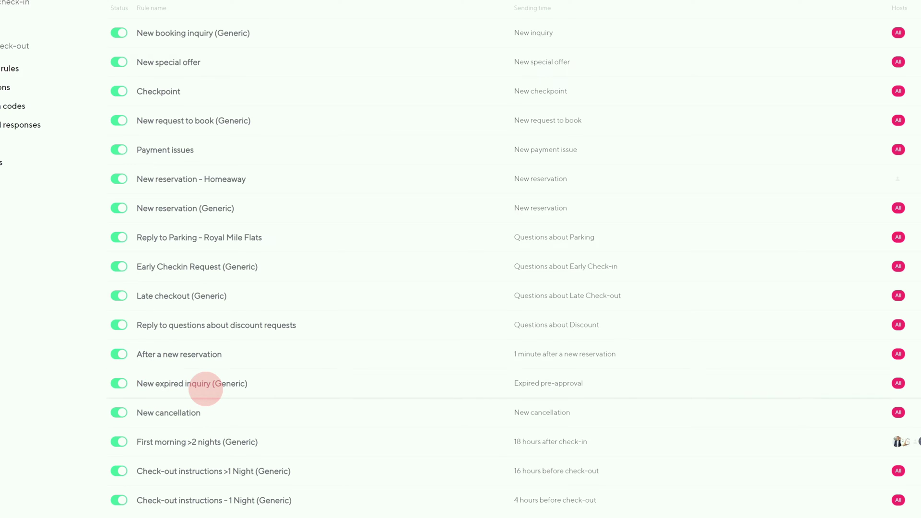
scroll(205, 389, "down", 2)
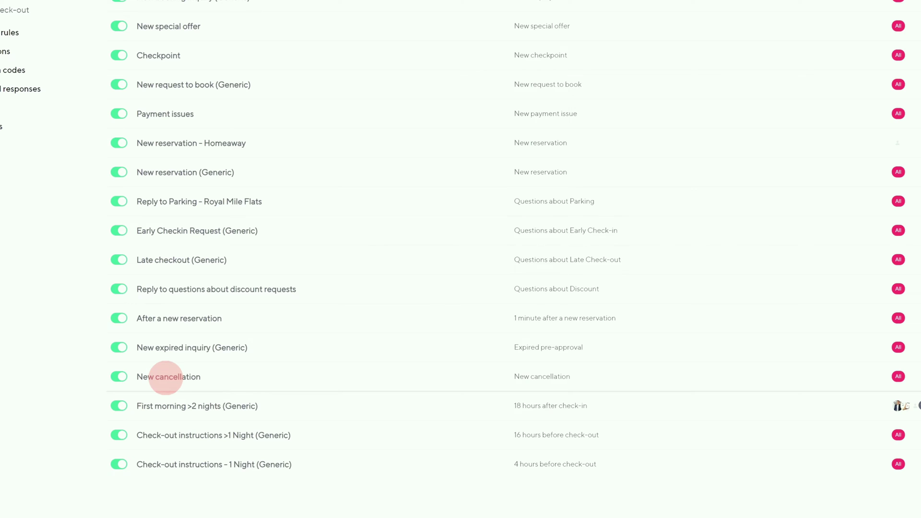
scroll(252, 411, "down", 1)
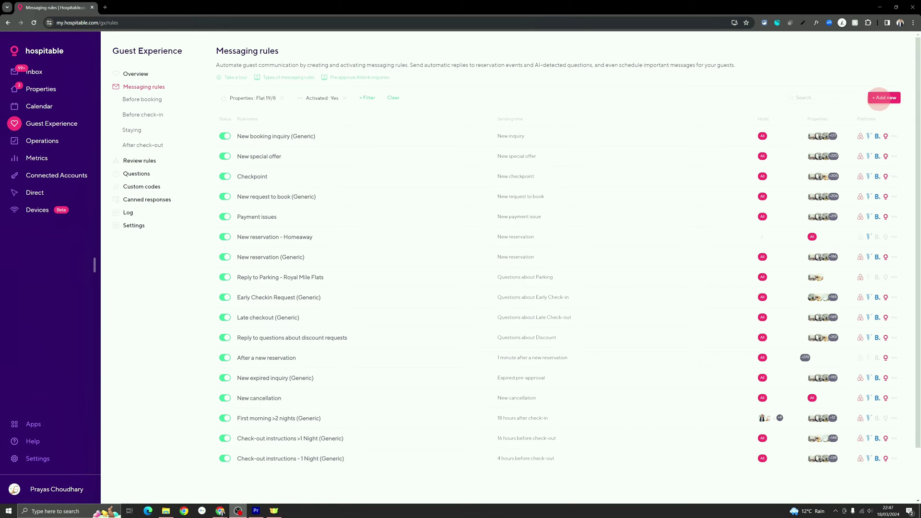
left_click(885, 97)
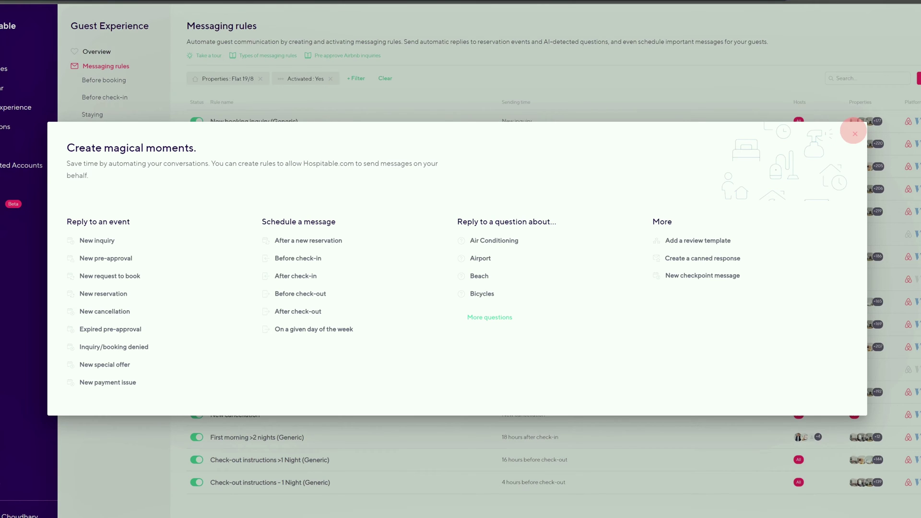
left_click(853, 131)
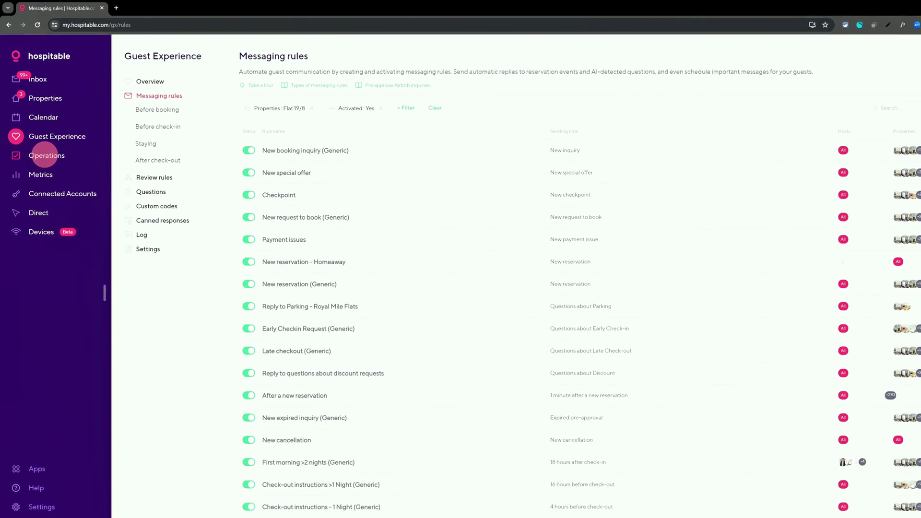
left_click(44, 155)
Filter the Notification rules by property so only Flat 19/8's six team rules show.
left_click(160, 123)
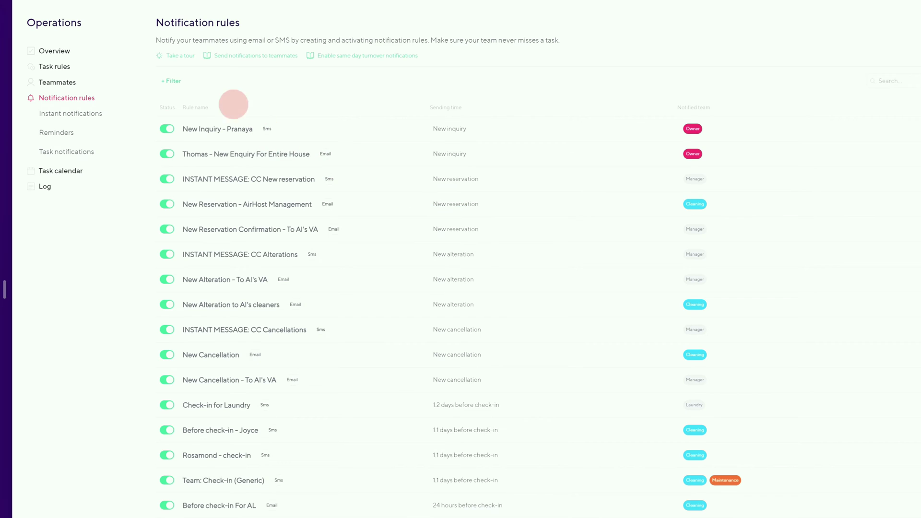
left_click(175, 82)
left_click(220, 106)
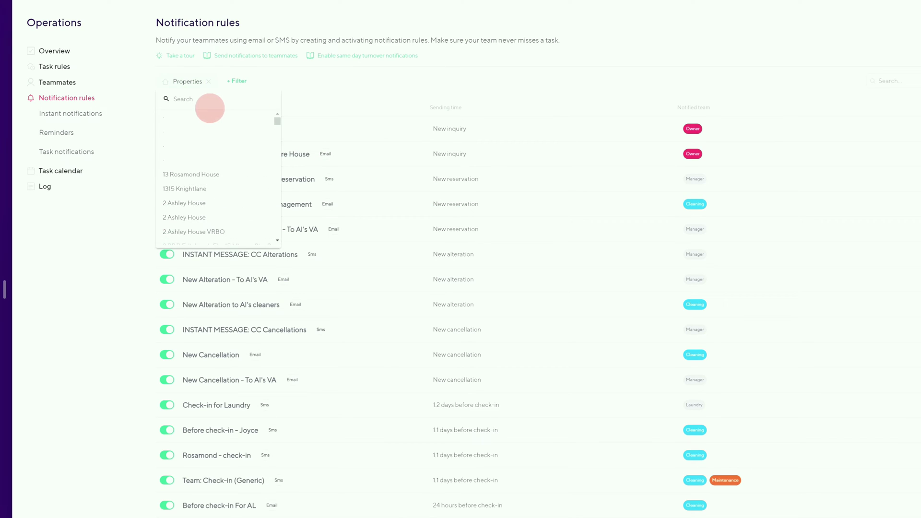
left_click(183, 116)
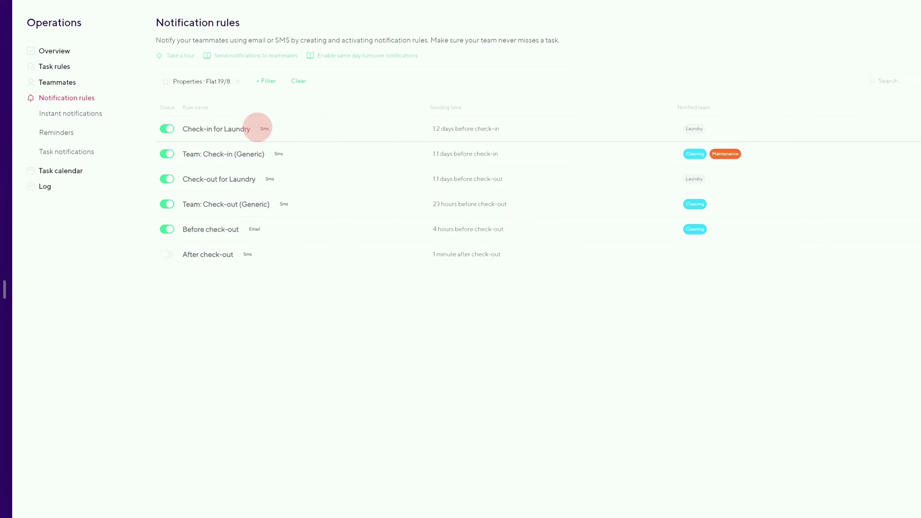
left_click(168, 129)
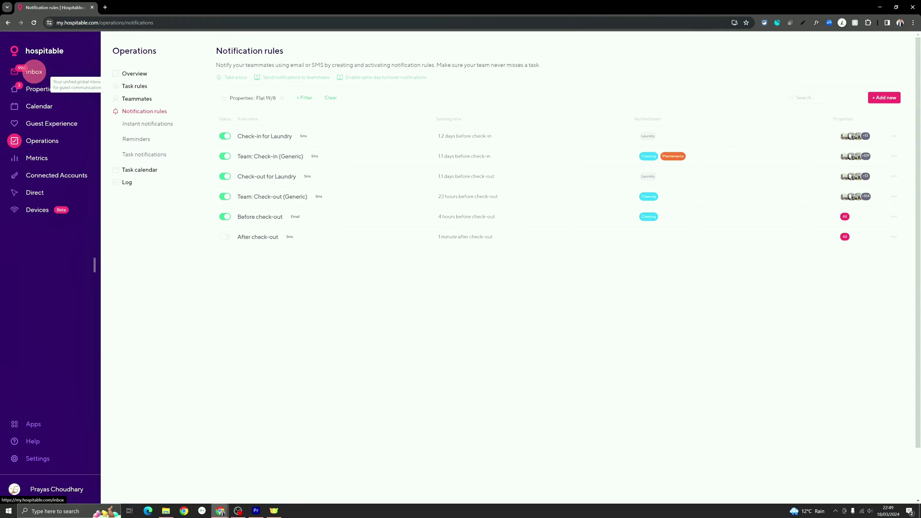
Open the guest's Inbox thread and paste a reply asking to confirm the extension and payment timing.
left_click(34, 71)
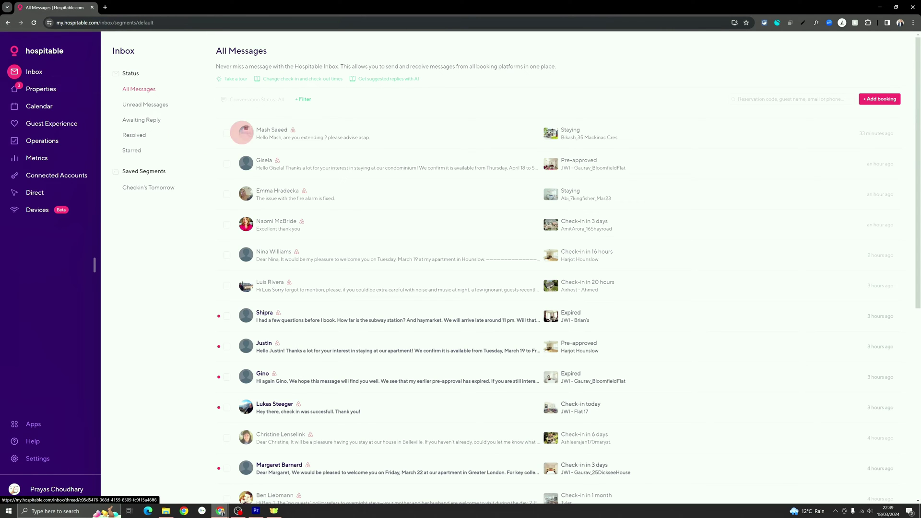
left_click(302, 133)
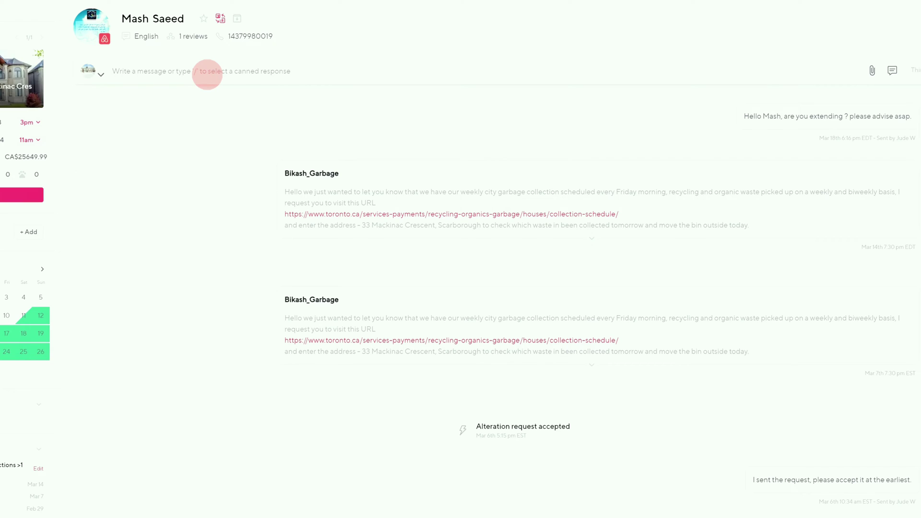
type("Hello Mash, please confirm if you have received the extension request and when you are planning to make the payment.")
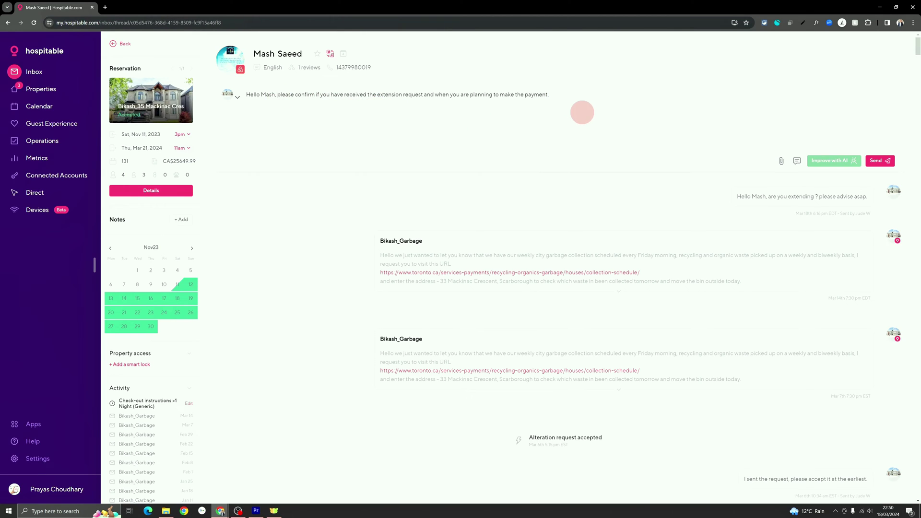
From Devices' Home automation integrations, switch to All and browse the full integrations list.
left_click(41, 209)
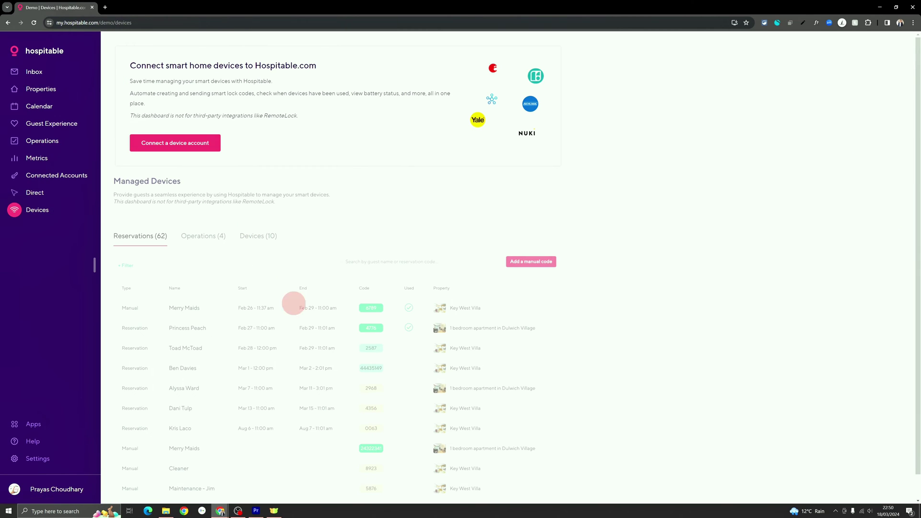
left_click(40, 209)
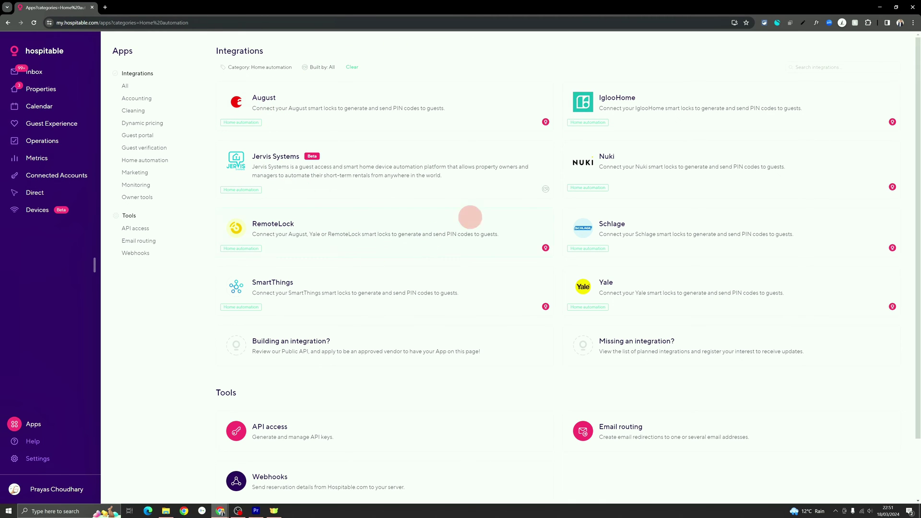
left_click(126, 86)
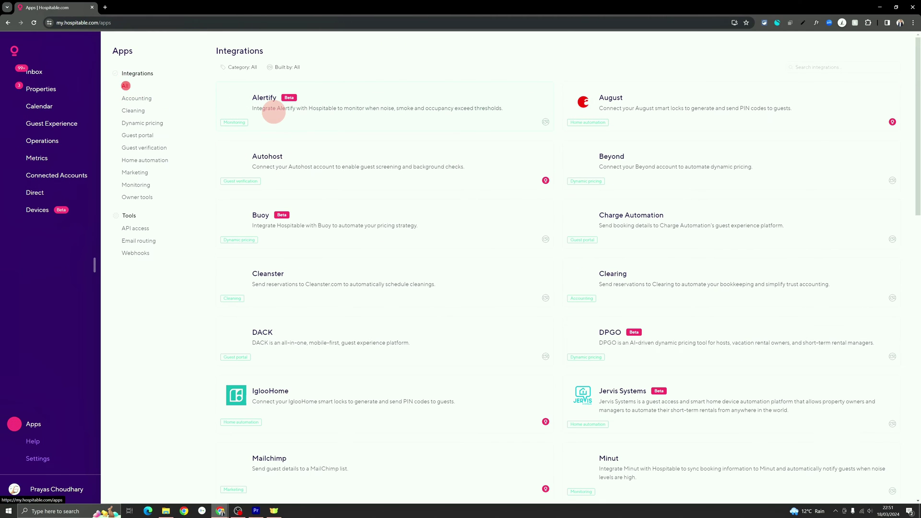
scroll(371, 204, "down", 1)
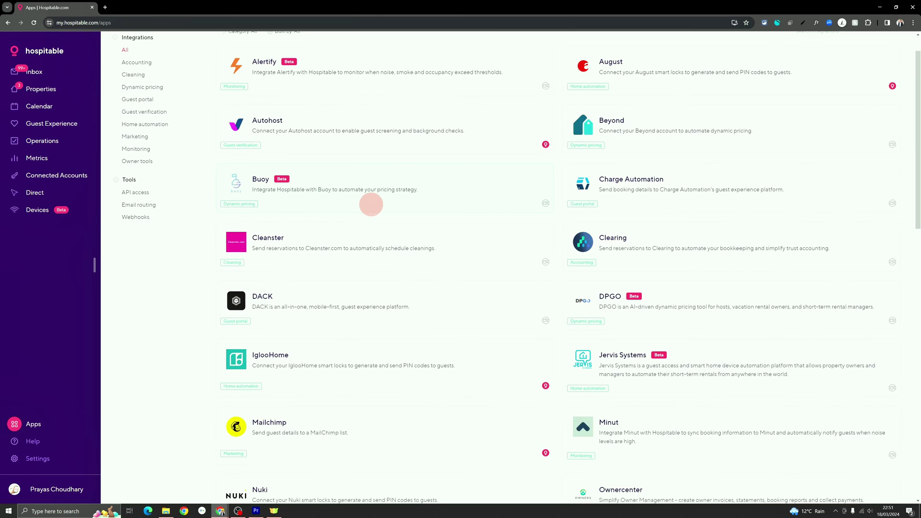
scroll(371, 205, "up", 1)
scroll(372, 205, "down", 6)
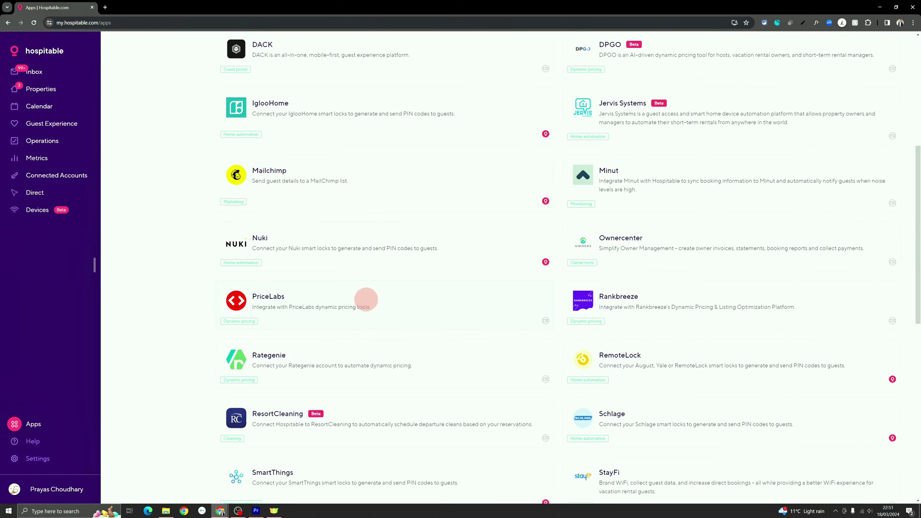
scroll(339, 308, "down", 3)
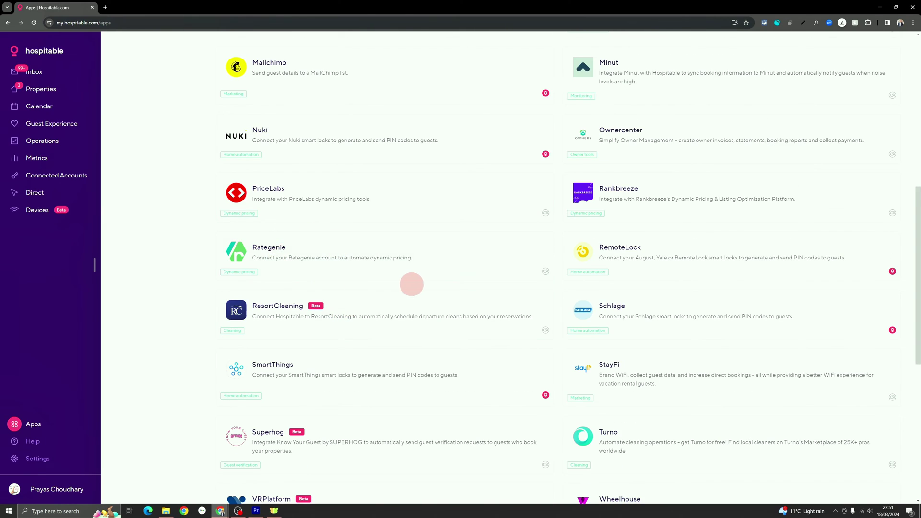
scroll(411, 285, "down", 9)
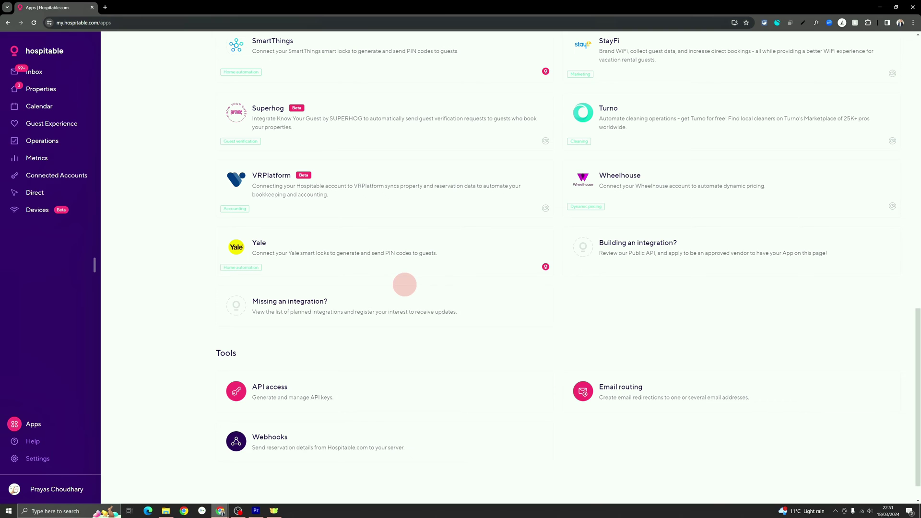
scroll(406, 284, "up", 5)
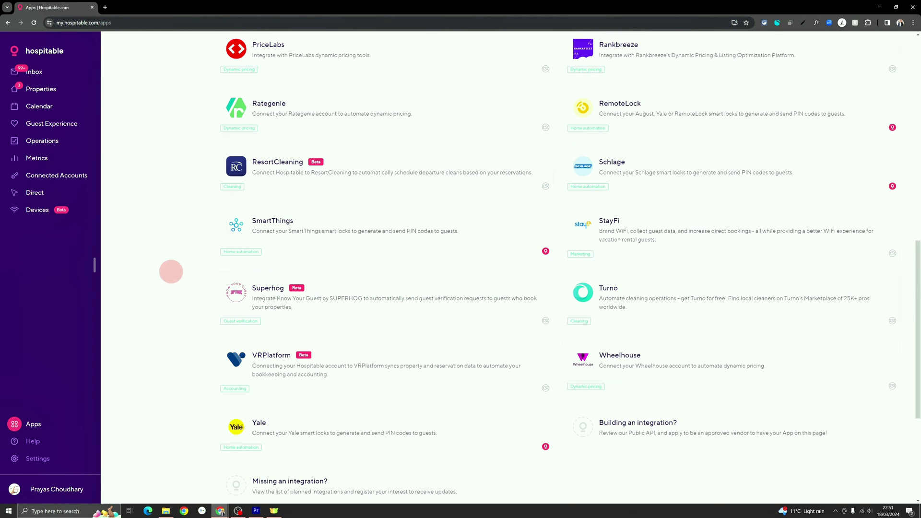
scroll(158, 263, "down", 1)
scroll(157, 264, "up", 6)
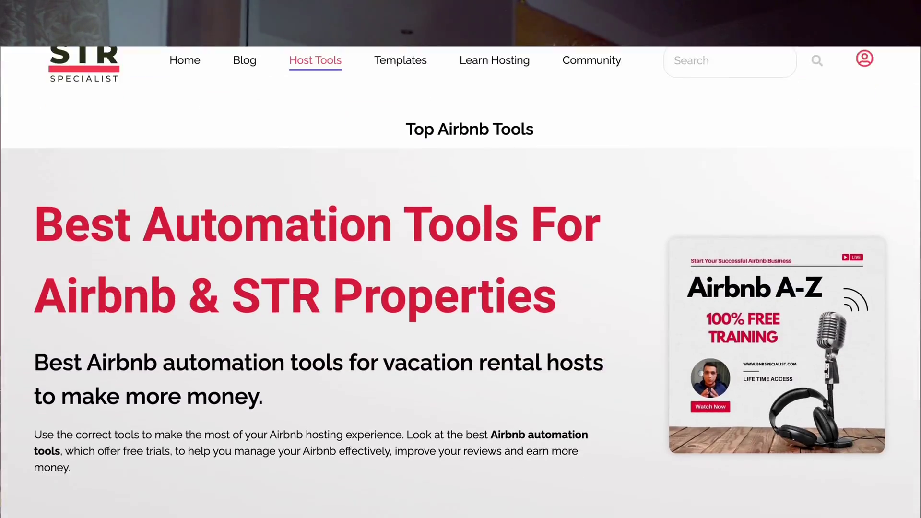
Scroll past Dynamic Pricing and Property Management to the Market Data and Research tools.
scroll(461, 259, "down", 5)
scroll(460, 259, "down", 7)
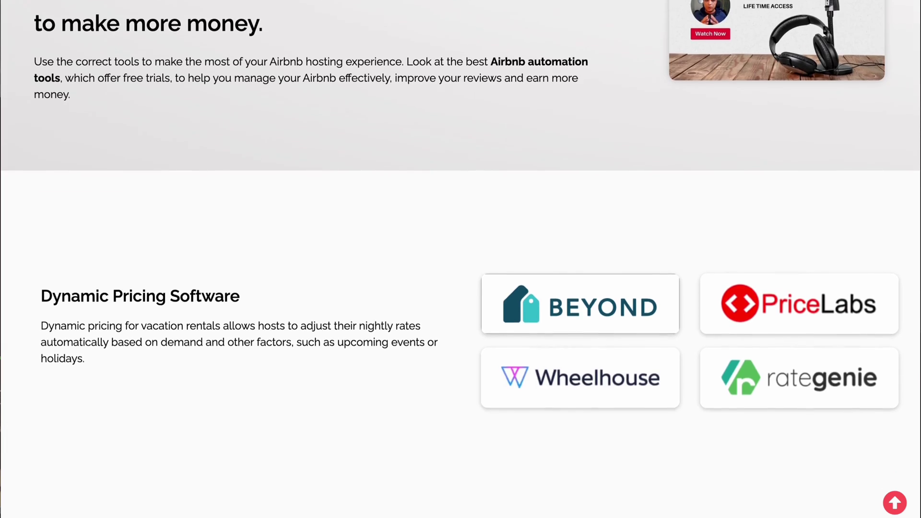
scroll(460, 259, "down", 7)
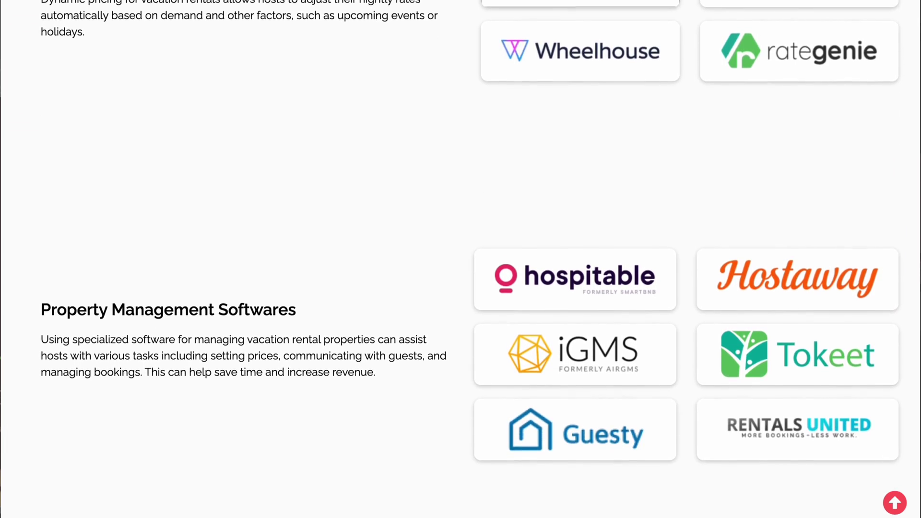
scroll(461, 259, "down", 5)
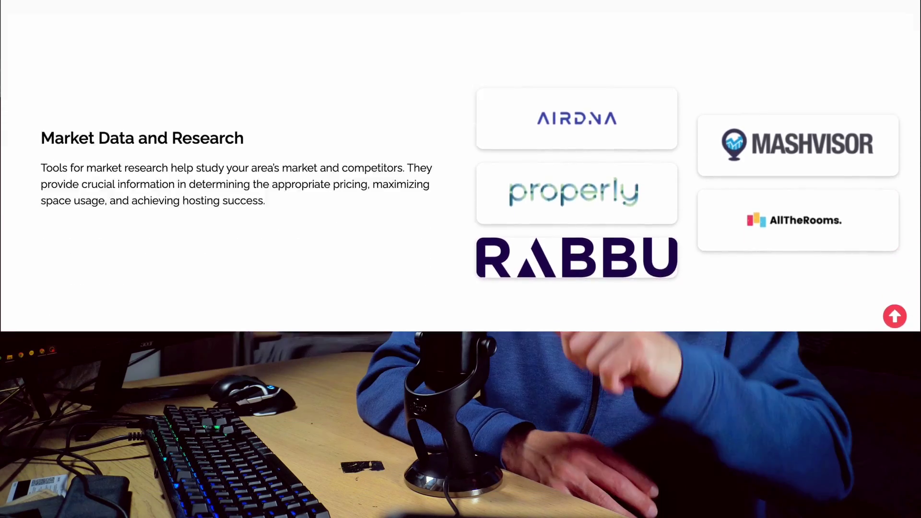